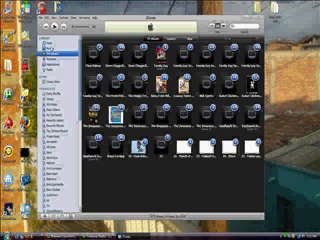
scroll(172, 120, "down", 5)
scroll(172, 120, "down", 3)
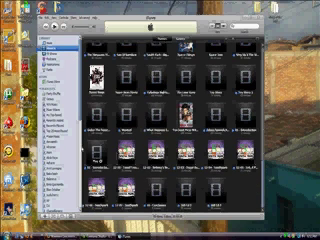
Open the South Park episode's Get Info window and move it to the centre.
left_click(40, 17)
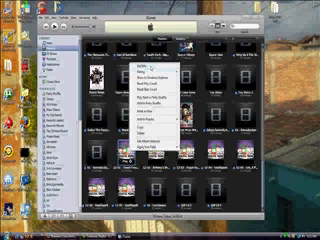
left_click(36, 17)
left_click(36, 17)
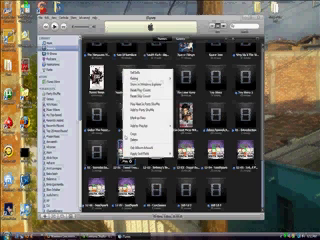
left_click(140, 75)
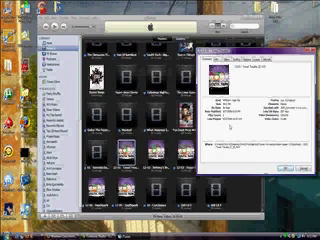
left_click_drag(250, 52, 178, 62)
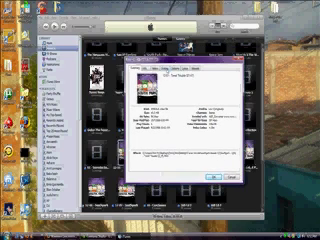
Review the info sections, then set Media Kind to TV Show under Options.
left_click(202, 69)
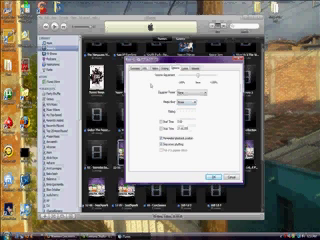
left_click(146, 69)
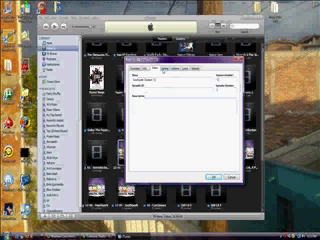
left_click(161, 69)
left_click(175, 69)
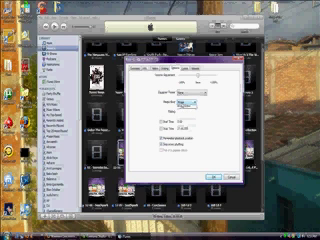
left_click(187, 102)
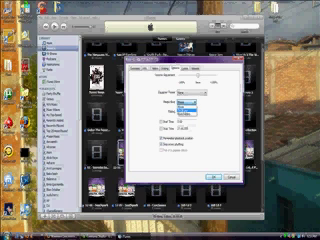
left_click(187, 110)
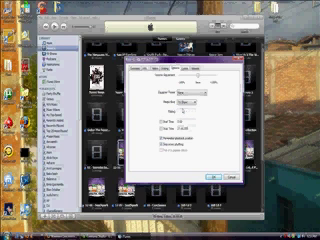
Confirm with OK so the episode is saved as a TV Show.
left_click(208, 178)
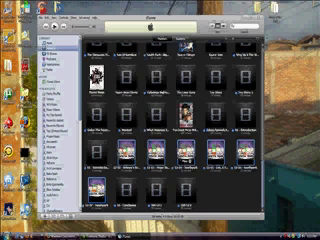
Open the combined Get Info window for the selected South Park episodes and enable Media Kind editing.
right_click(160, 58)
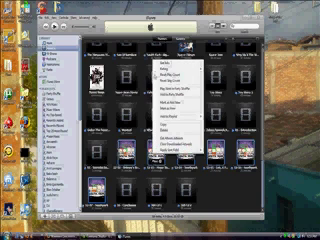
key("Escape")
left_click(165, 62)
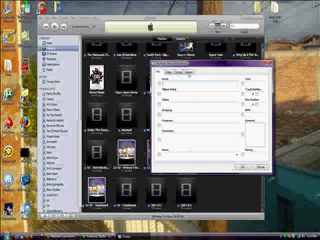
left_click(188, 72)
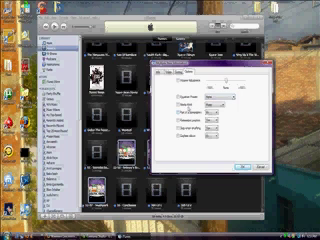
left_click(178, 104)
Set the episodes' Media Kind to TV Show and confirm with OK.
left_click(212, 103)
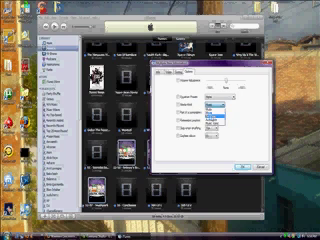
left_click(212, 103)
left_click(212, 103)
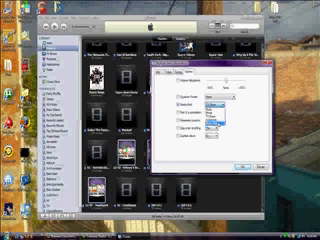
left_click(215, 107)
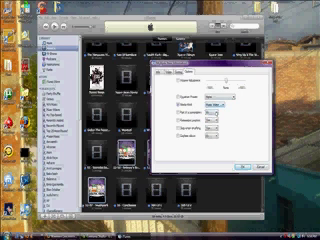
left_click(215, 104)
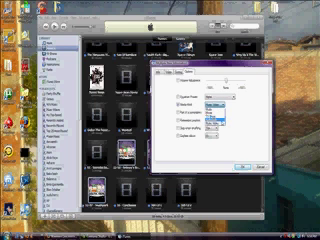
left_click(215, 110)
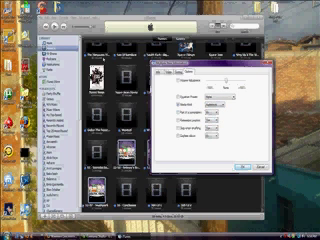
left_click(215, 104)
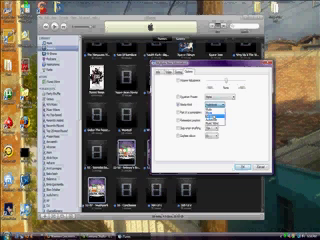
left_click(213, 110)
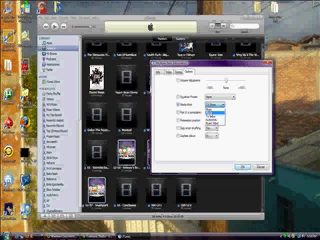
left_click(213, 112)
left_click(215, 104)
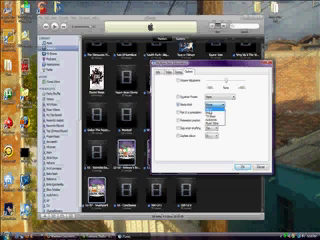
left_click(214, 108)
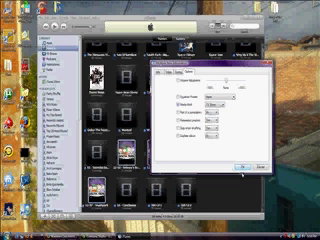
left_click(244, 167)
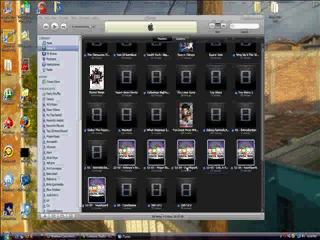
scroll(170, 110, "up", 3)
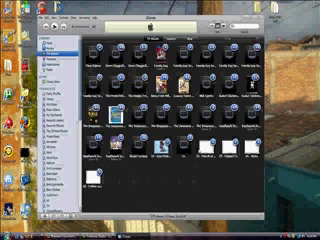
Check the Southpark Season 13 list under TV Shows, then return to the grid.
left_click(50, 51)
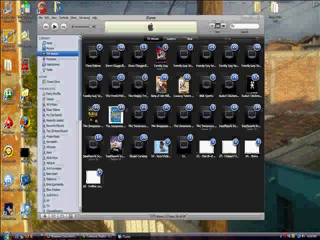
left_click(30, 36)
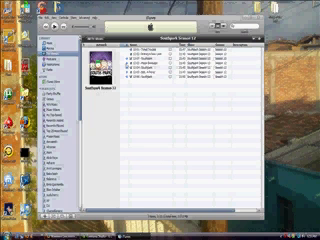
left_click(26, 14)
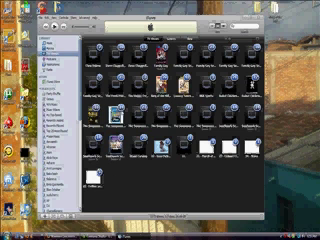
Open another video's Get Info Options and choose TV Show as its Media Kind.
right_click(128, 167)
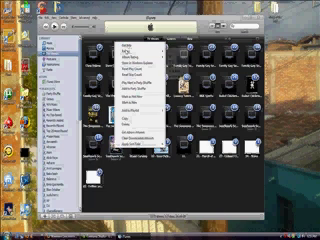
left_click(128, 50)
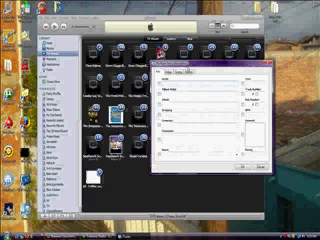
left_click(188, 70)
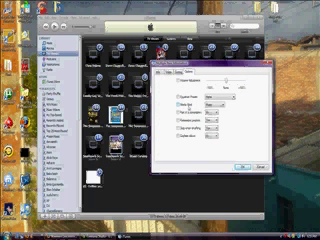
left_click(212, 102)
left_click(212, 108)
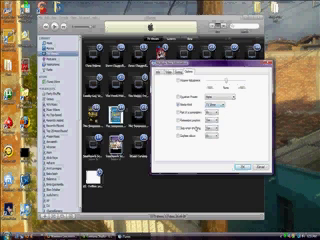
left_click(241, 166)
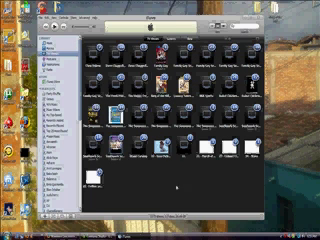